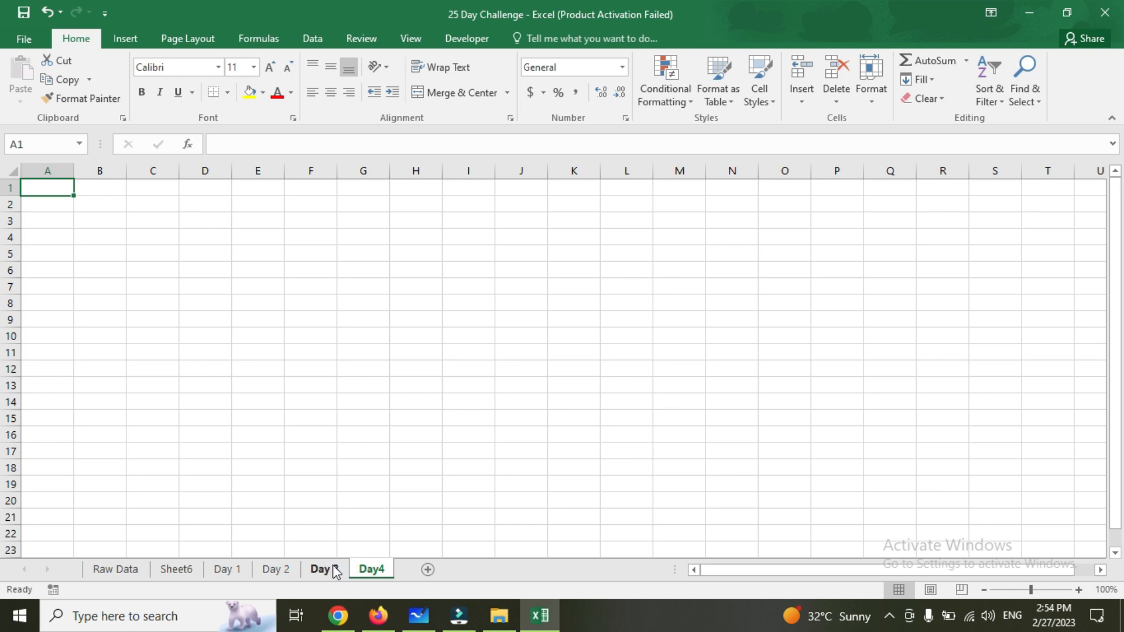
Copy the full data table from the Raw Data sheet and paste it into the Day4 sheet starting at cell A1
key(ctrl+a)
key(ctrl+q)
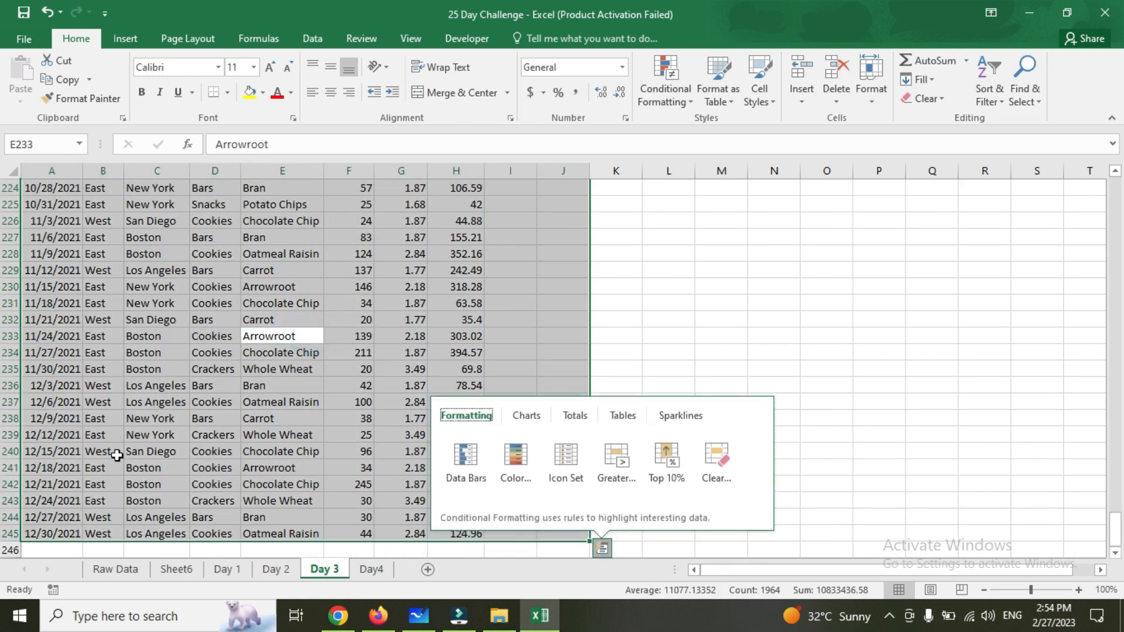
click(116, 570)
key(ctrl+c)
double_click(373, 568)
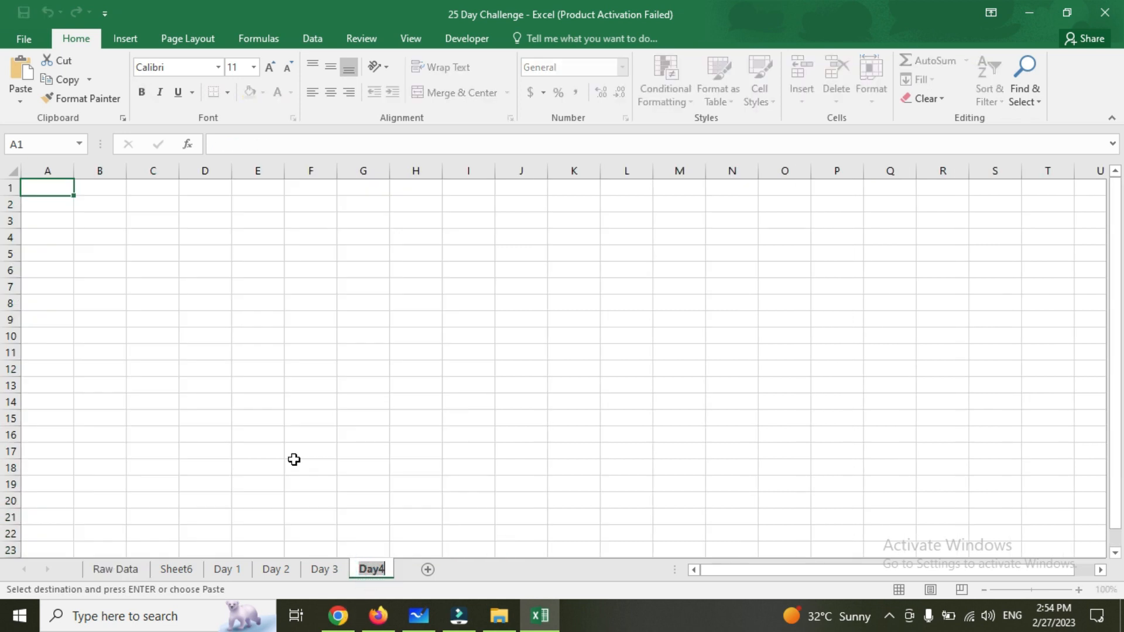
key(Return)
key(ctrl+v)
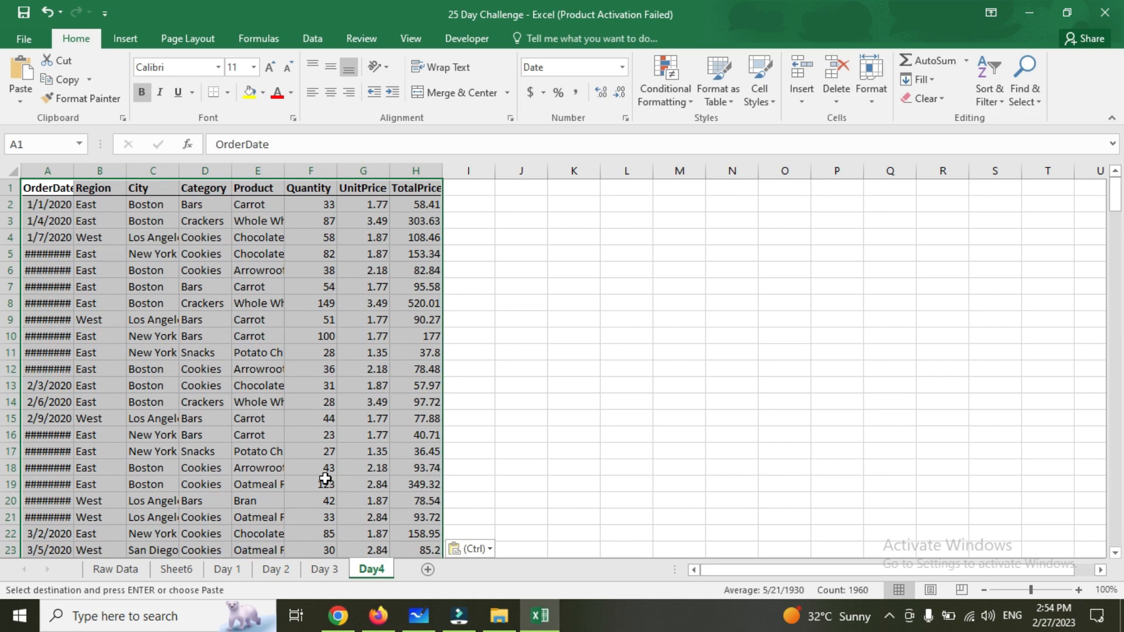
AutoFit the column widths of the pasted table on the Day4 sheet
key(alt+h)
key(o)
key(i)
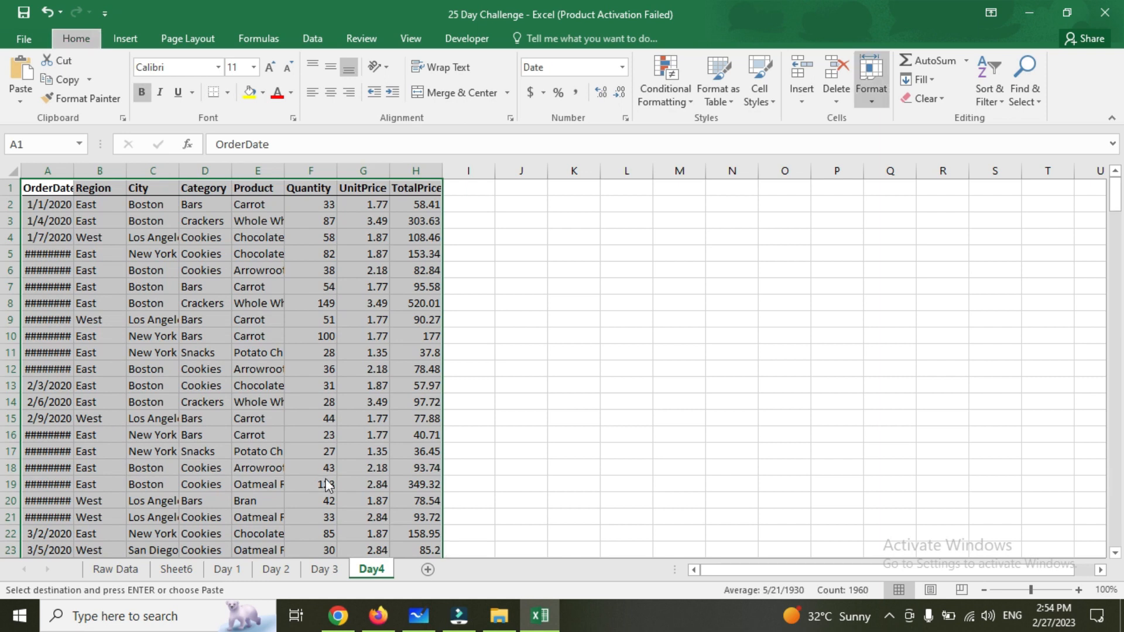
Enter the label "Subtotal" in cell E246, directly below the last Product entry
key(ctrl+Down)
key(Down)
key(Right)
key(Right)
key(Right)
key(Right)
key(Right)
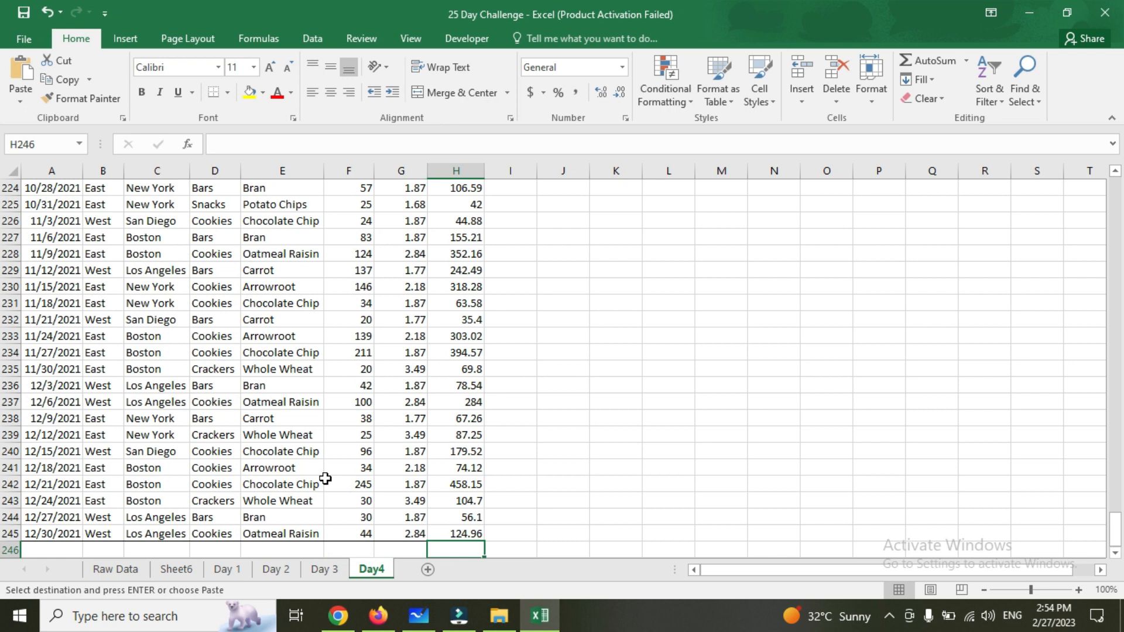
key(Left)
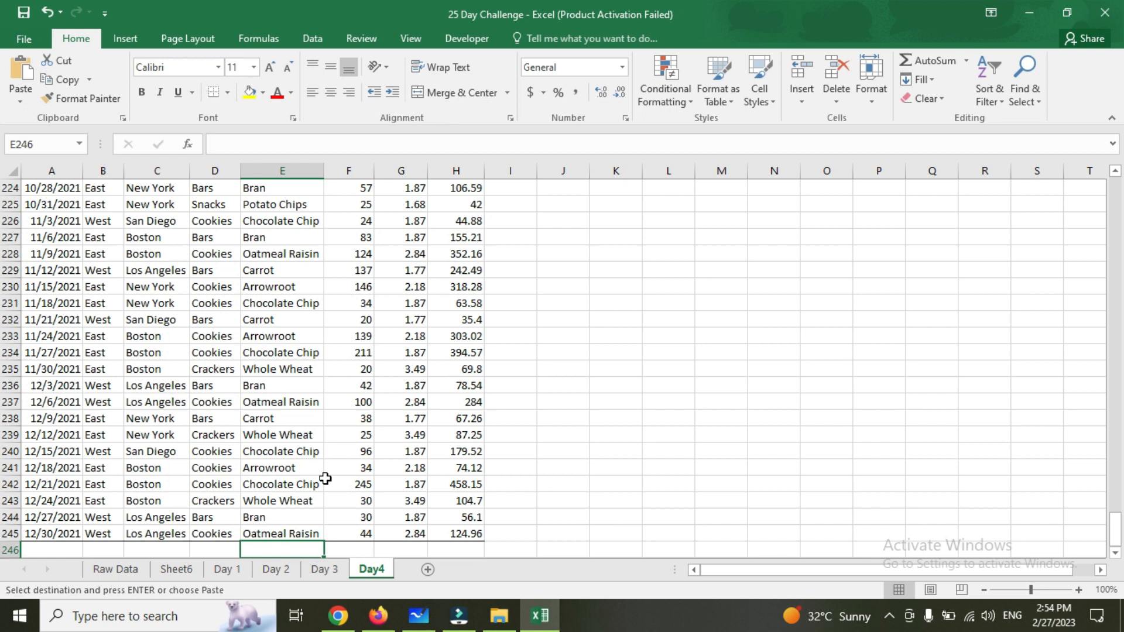
key(Right)
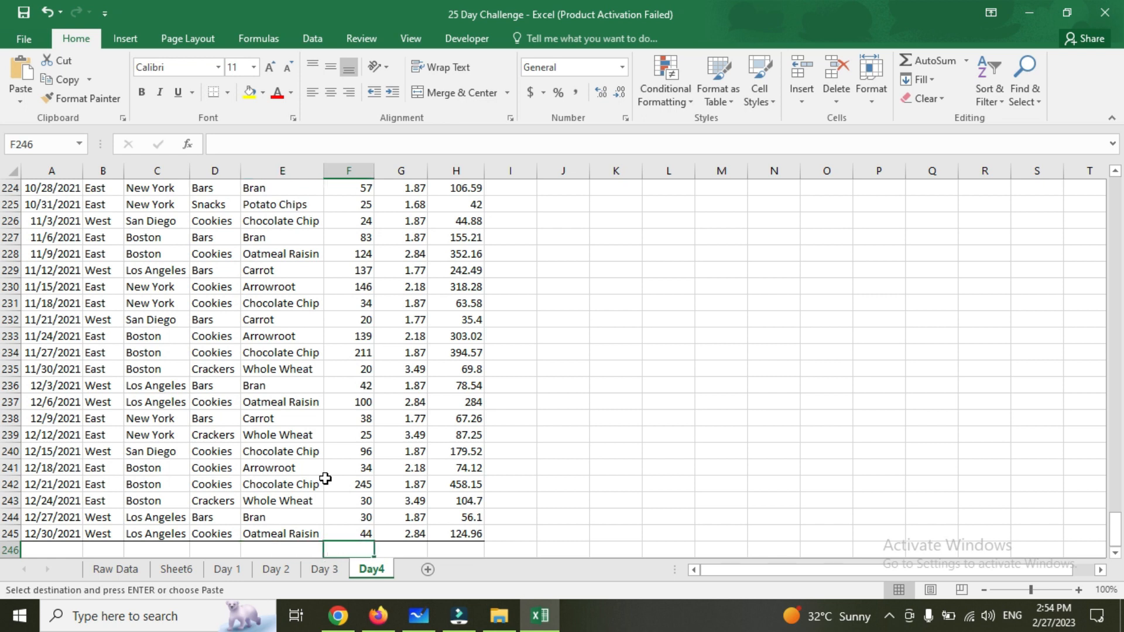
key(Left)
text(Subvt)
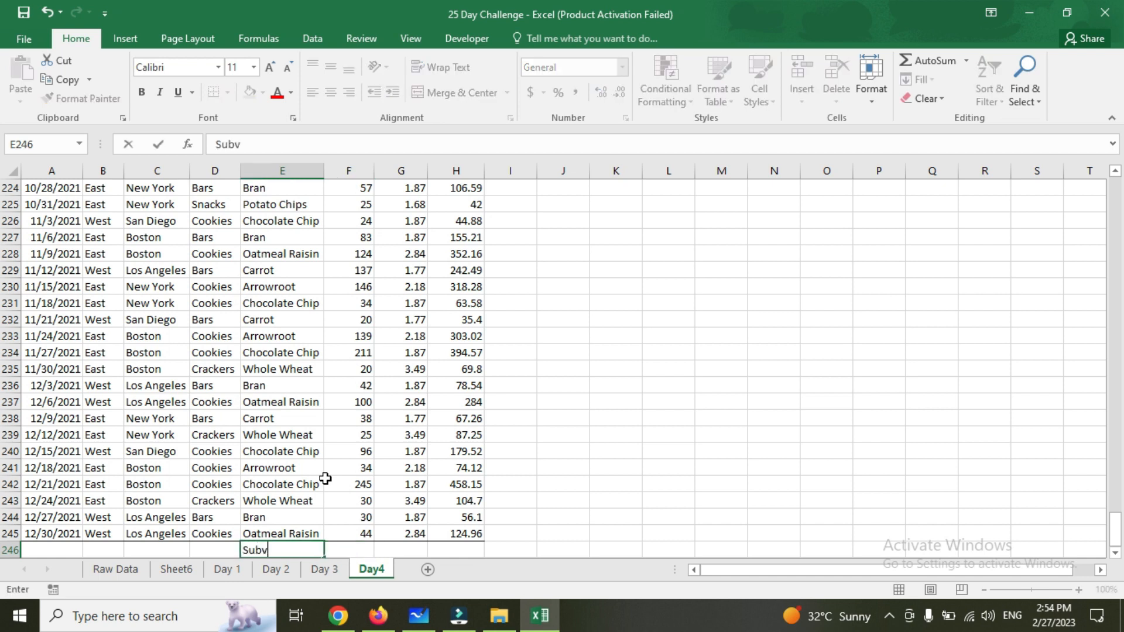
key(BackSpace)
key(BackSpace)
text(total)
key(Right)
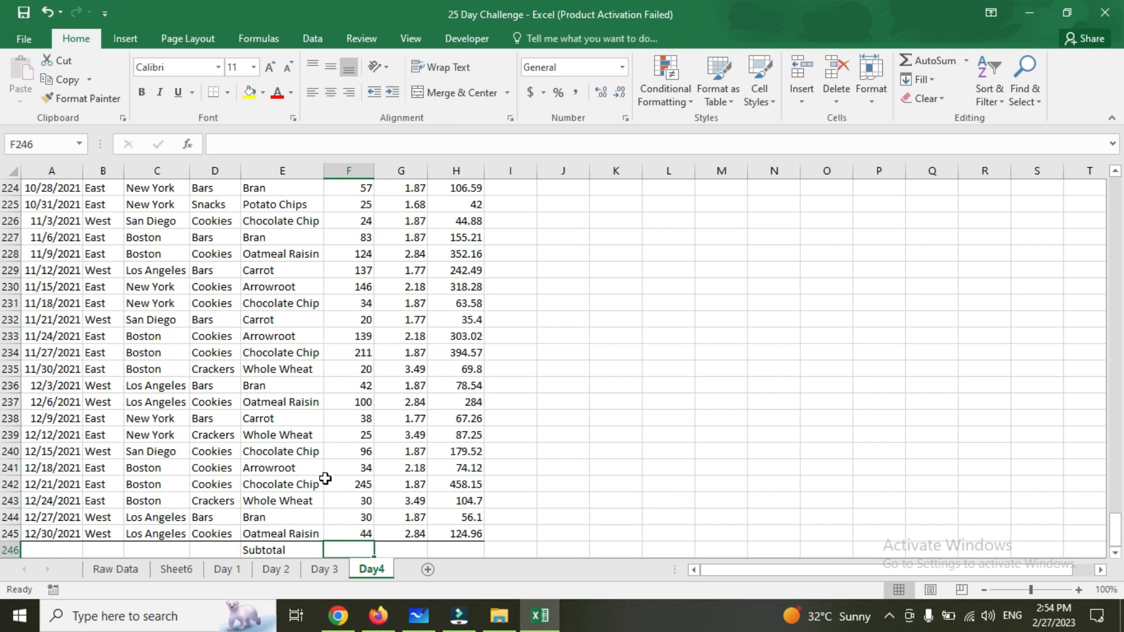
Enter the headings Count, Average and Sum in cells J1, K1 and L1 beside the table
key(Left)
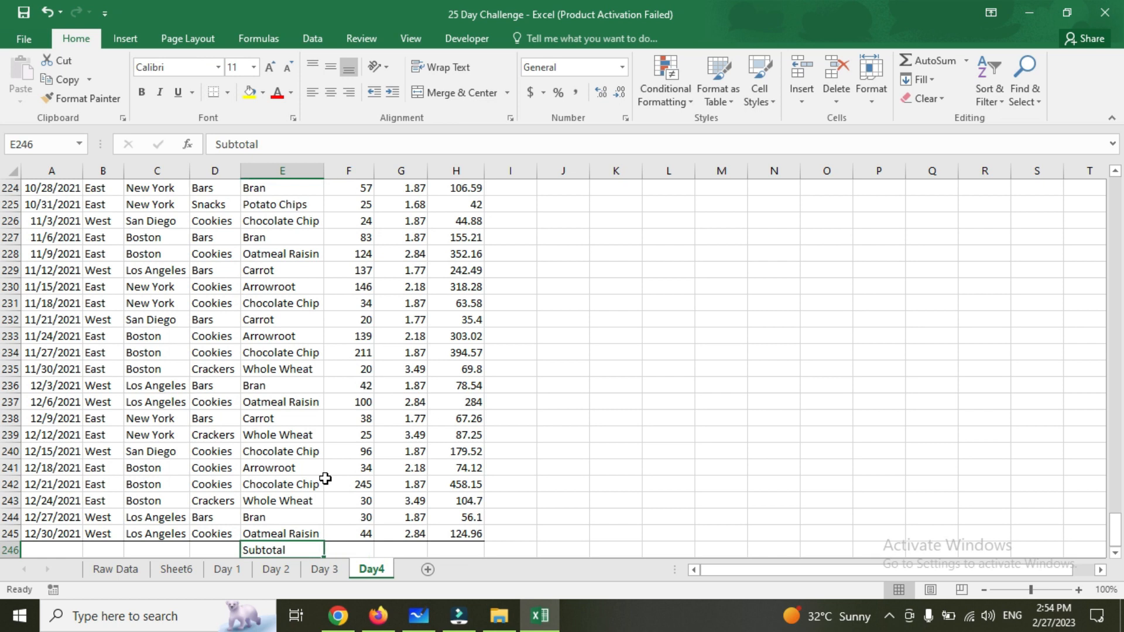
key(ctrl+Up)
key(Right)
key(Right)
key(Right)
key(Right)
key(Right)
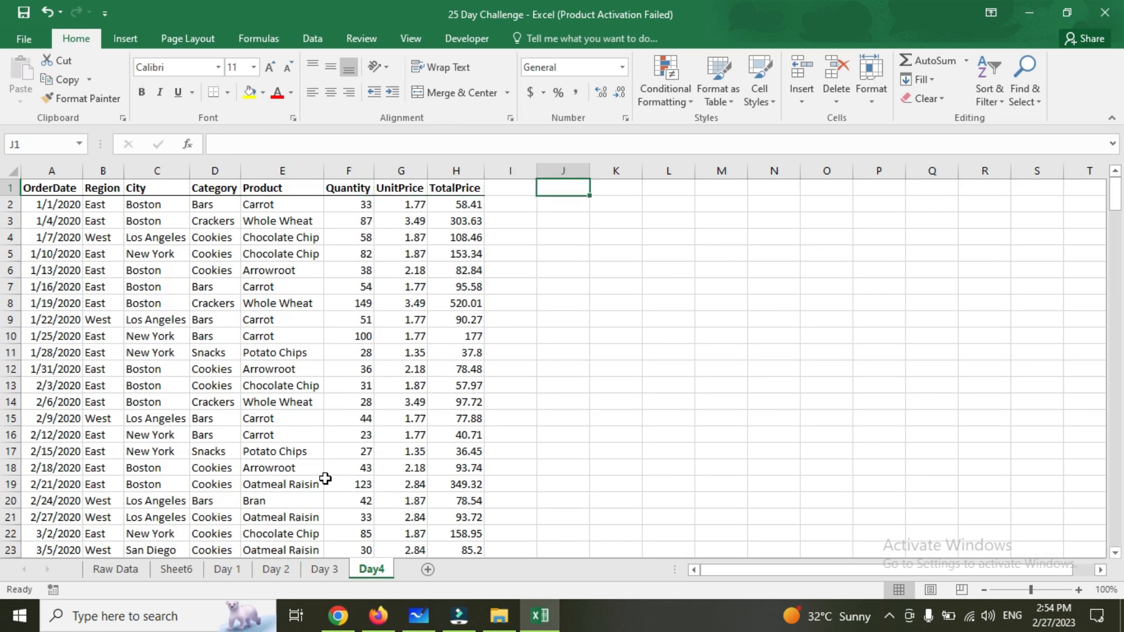
text(Count)
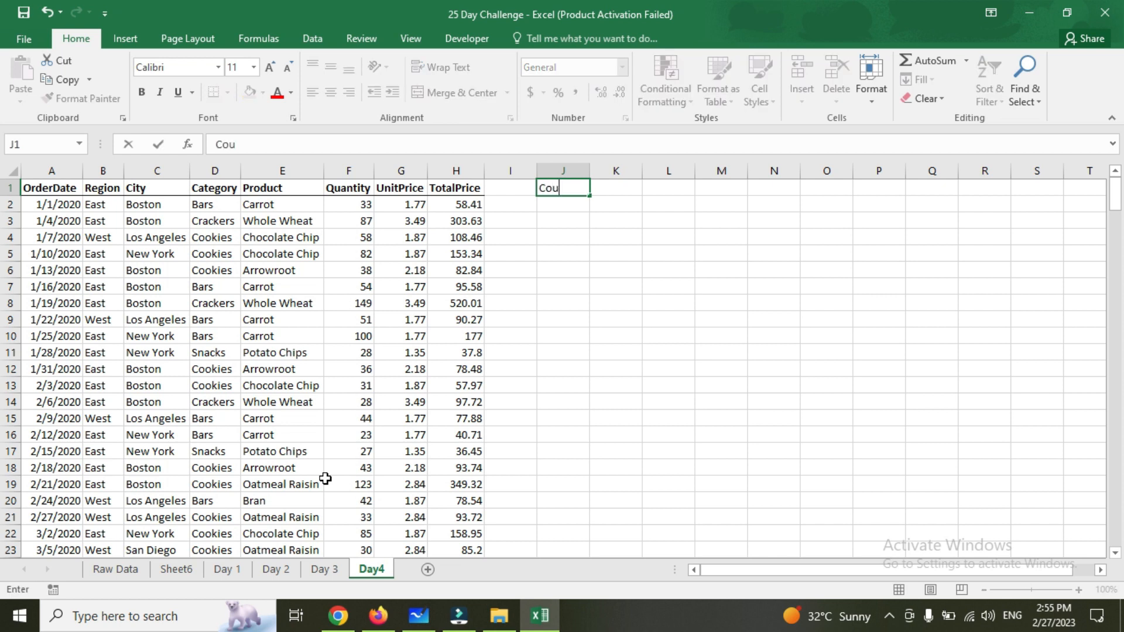
key(Tab)
text(Average)
key(Tab)
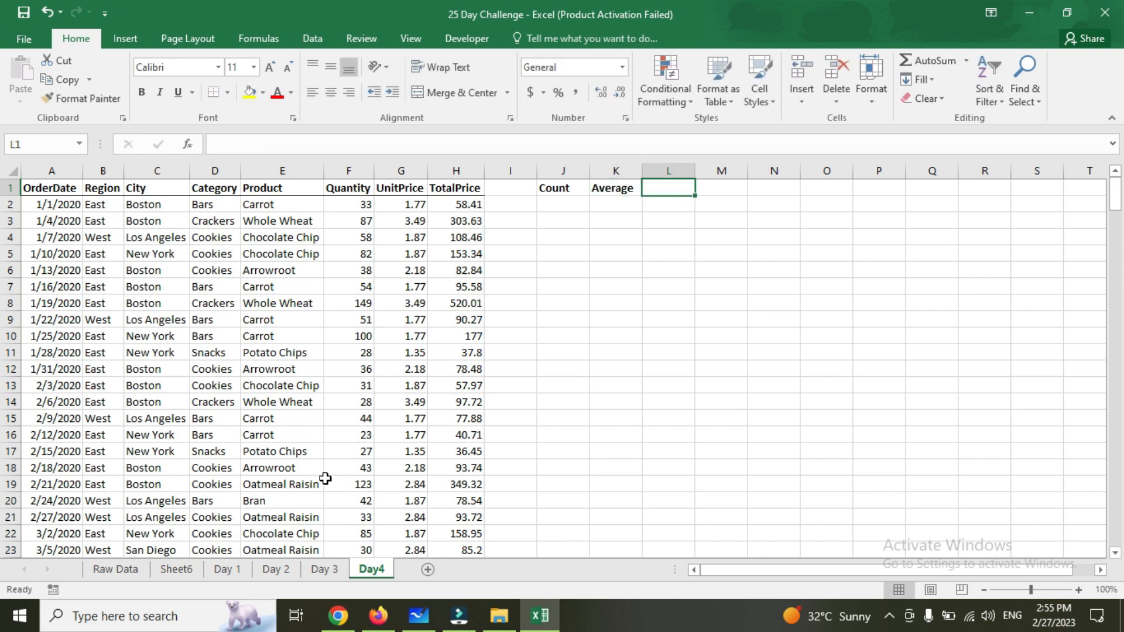
text(Sum)
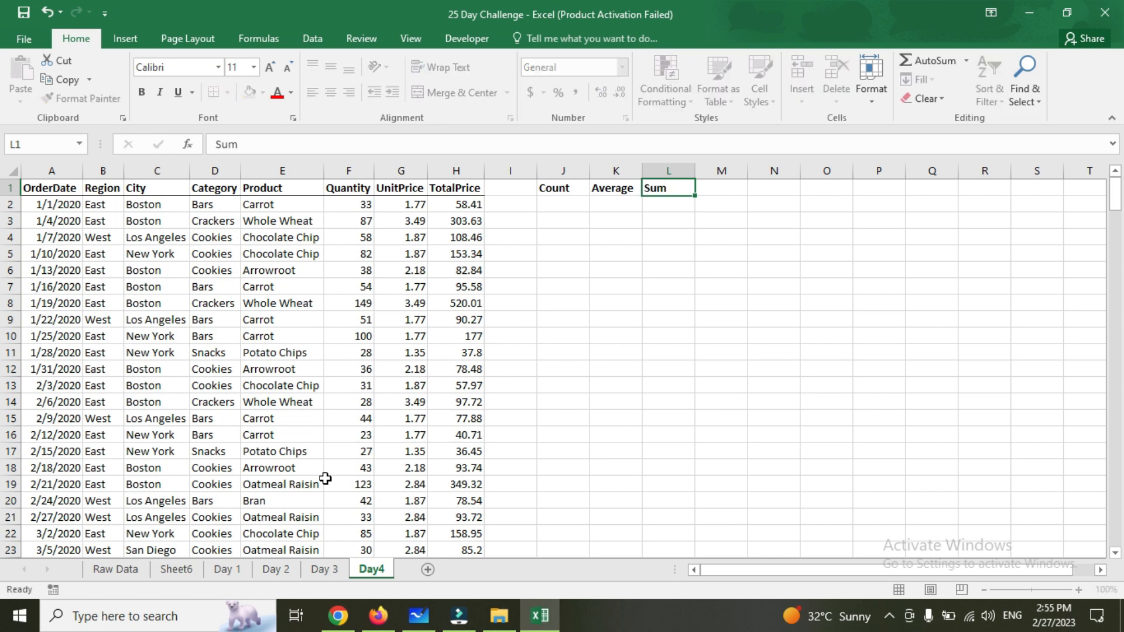
key(Return)
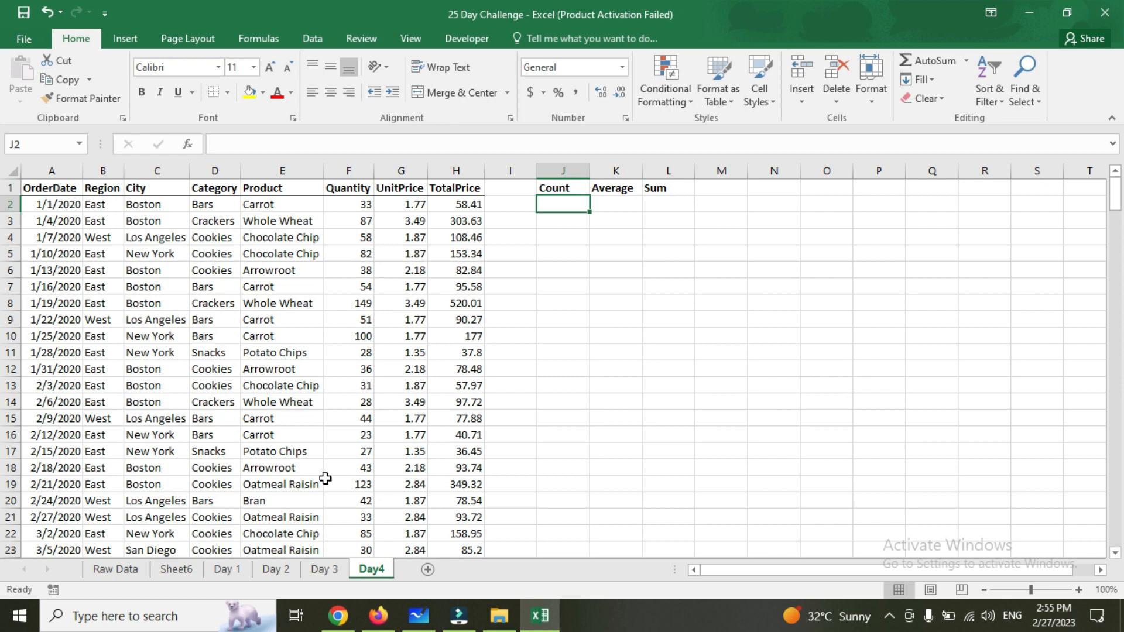
Enter =SUBTOTAL(2,F2:F245) in cell J2 to count the Quantity values
text(=sub)
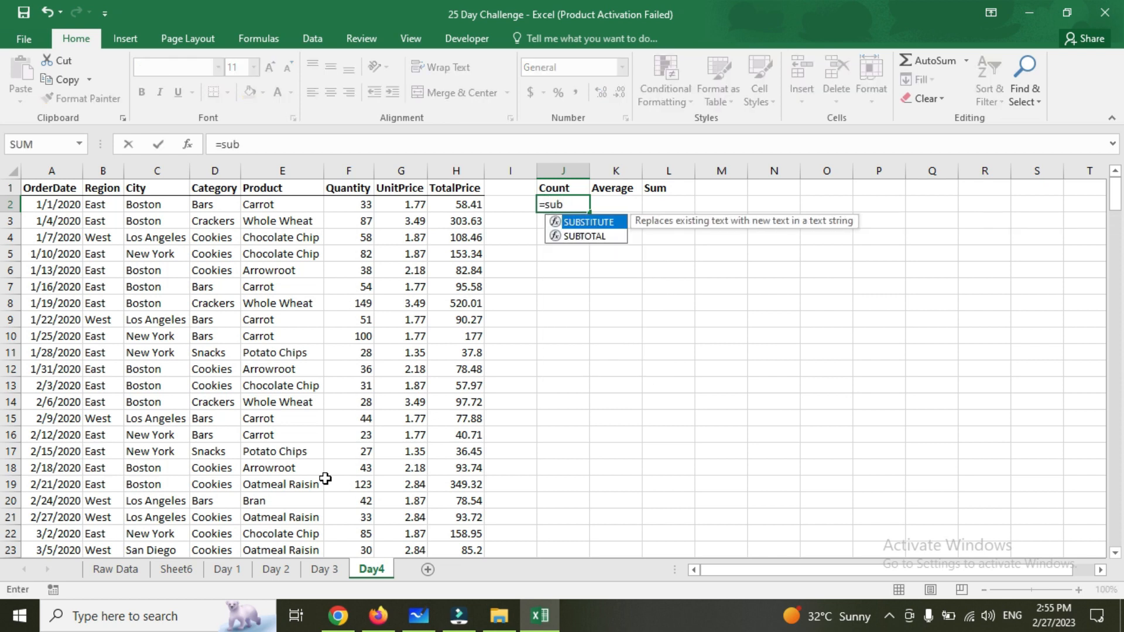
key(Down)
key(Tab)
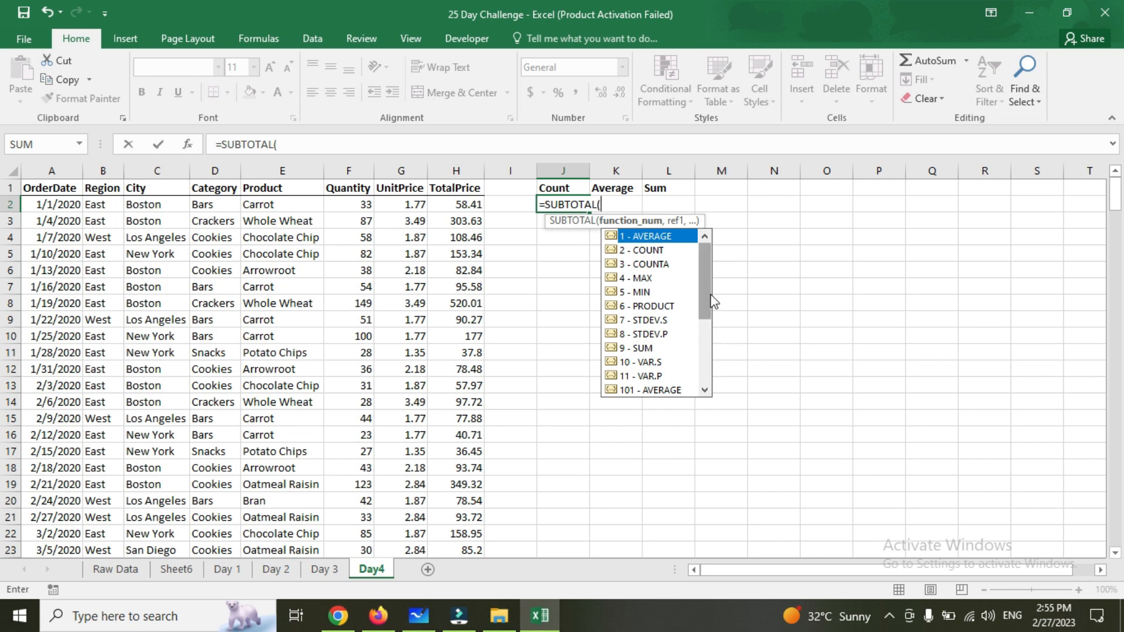
drag(707, 282, 707, 277)
text(2)
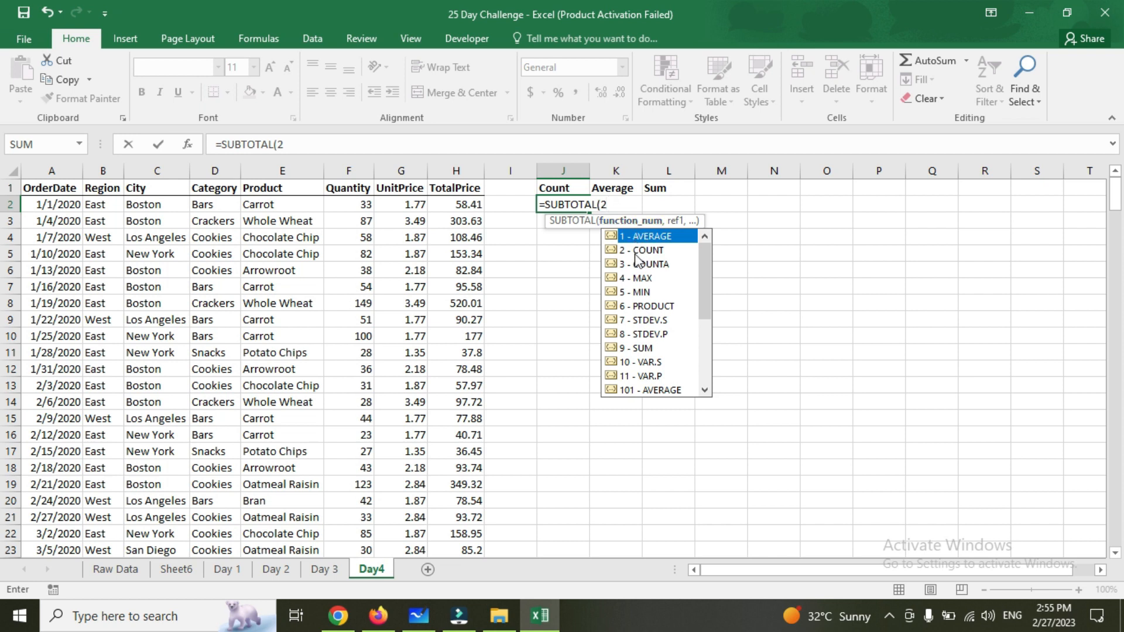
text(,)
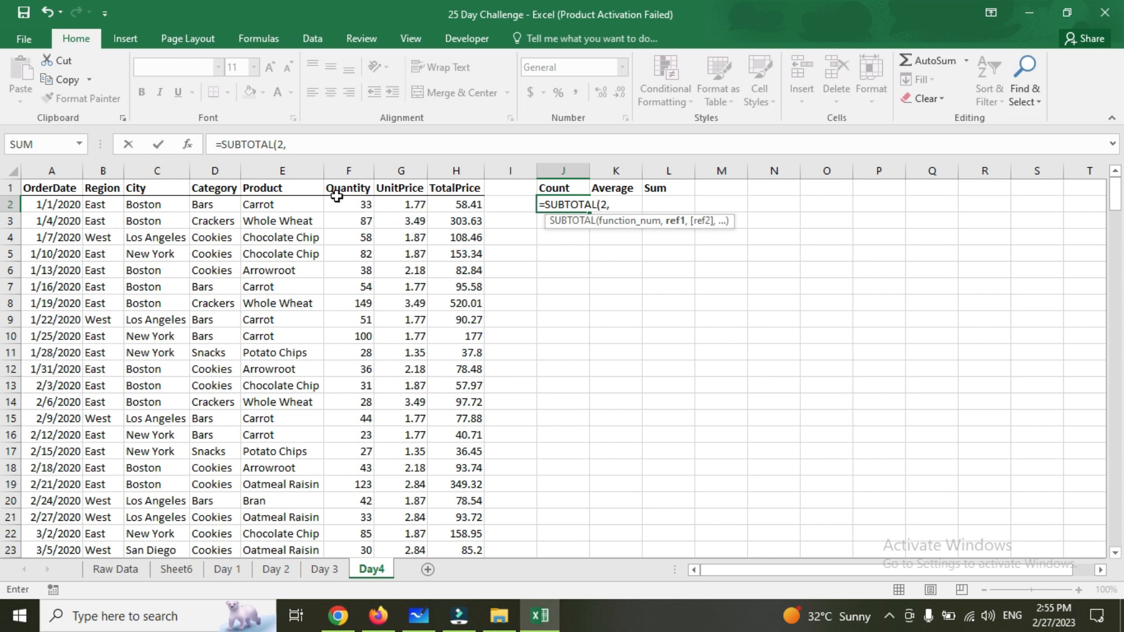
click(359, 203)
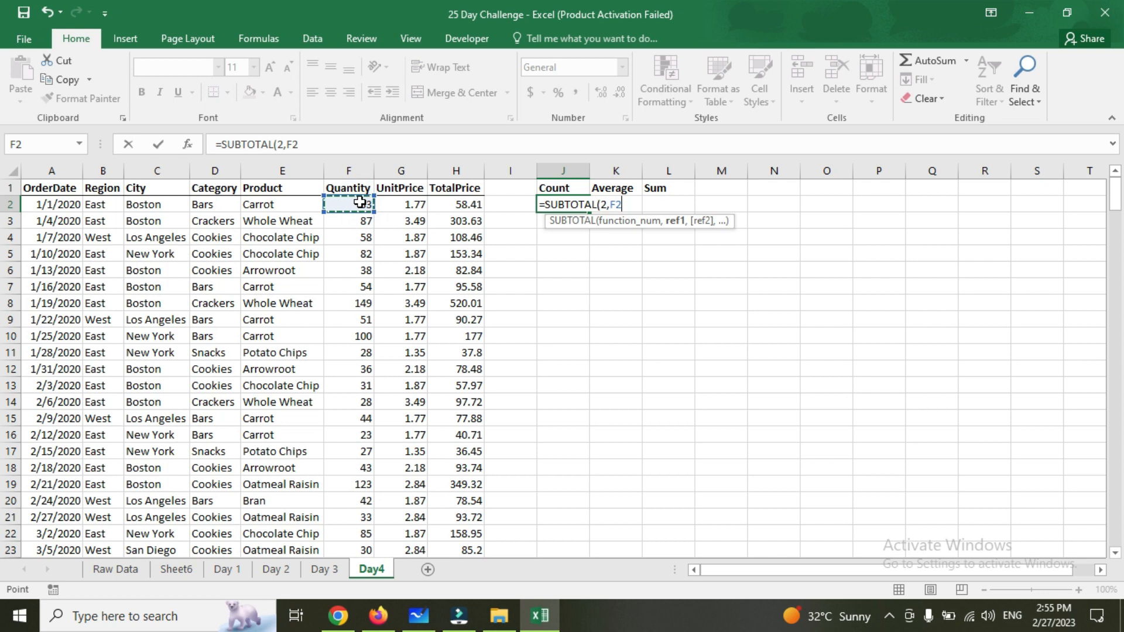
key(ctrl+shift+Down)
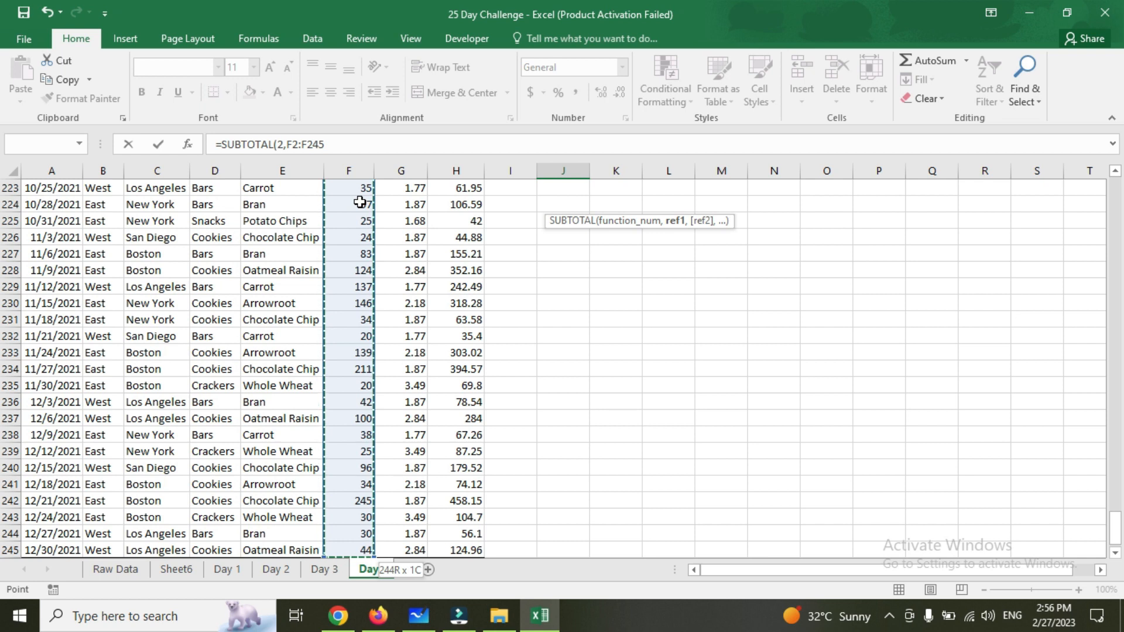
text())
key(ctrl+Return)
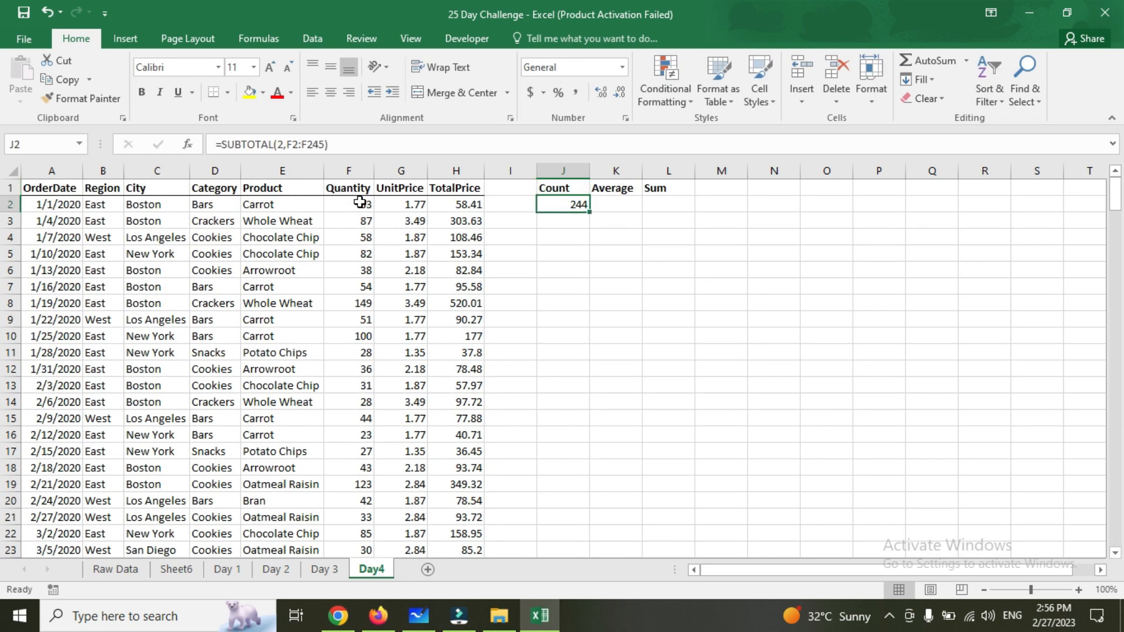
Select the Quantity values F2:F245 to check their count against the formula, then return to the header row
key(Left)
key(Left)
key(Left)
key(Left)
key(ctrl+shift+Down)
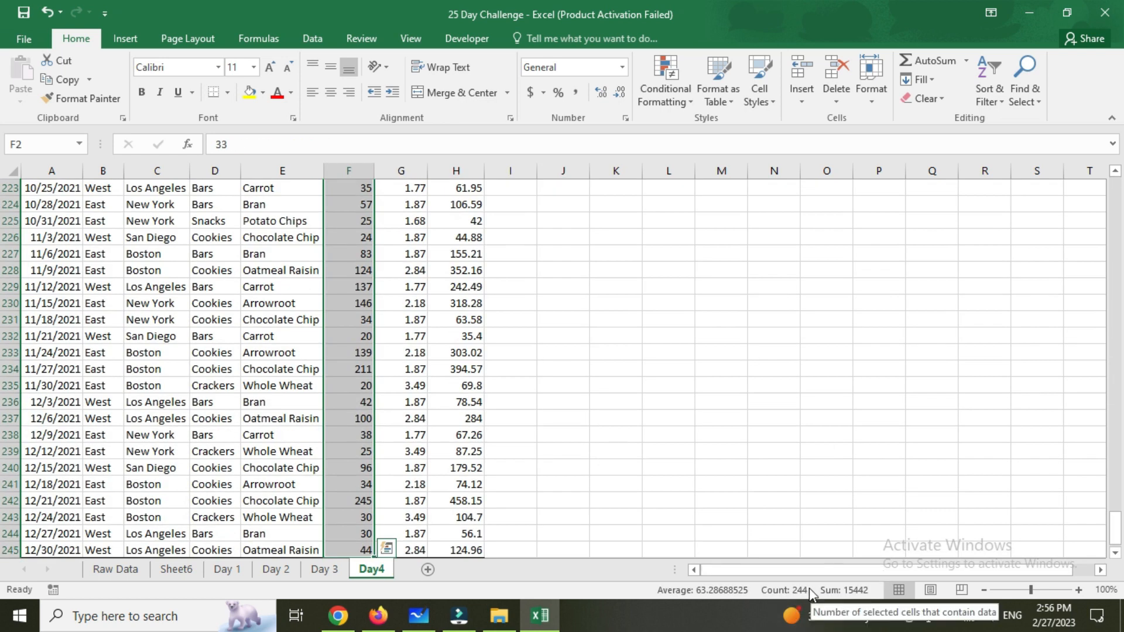
click(416, 384)
key(ctrl+Up)
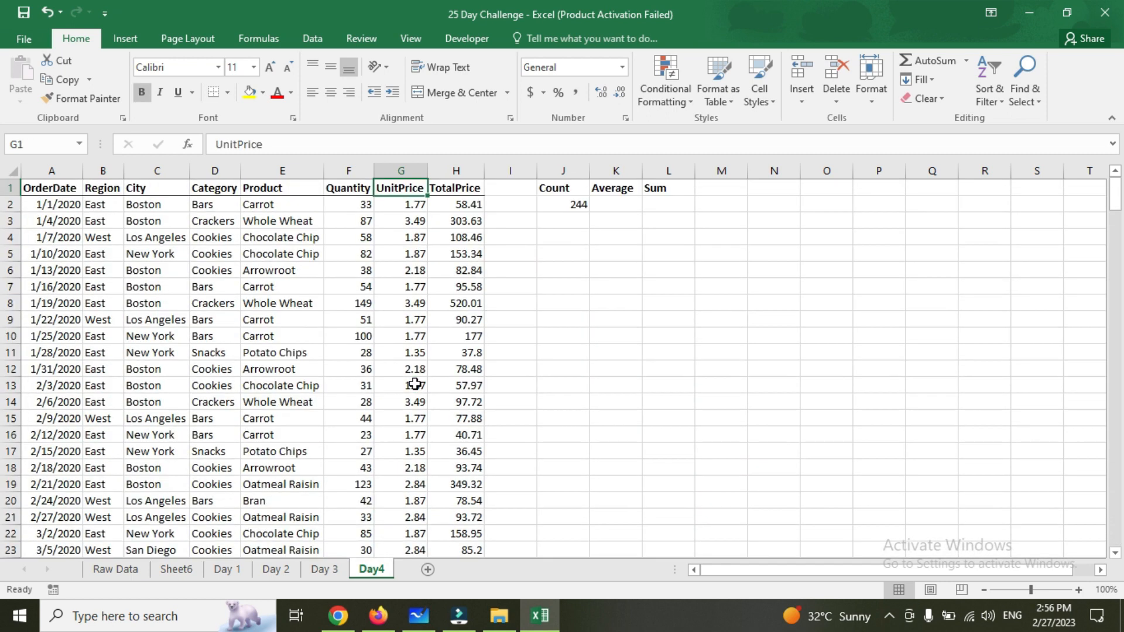
Enter =SUBTOTAL(1,G2:G245) in cell K2 to average the UnitPrice values
key(Right)
key(Right)
key(Right)
key(Down)
key(Right)
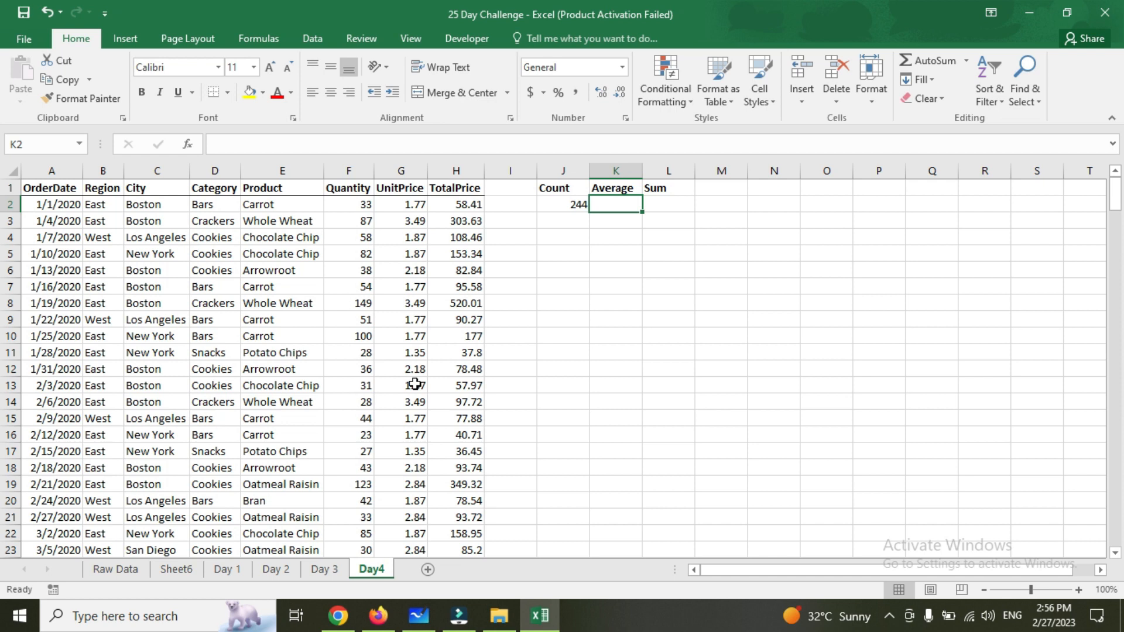
text(=sub)
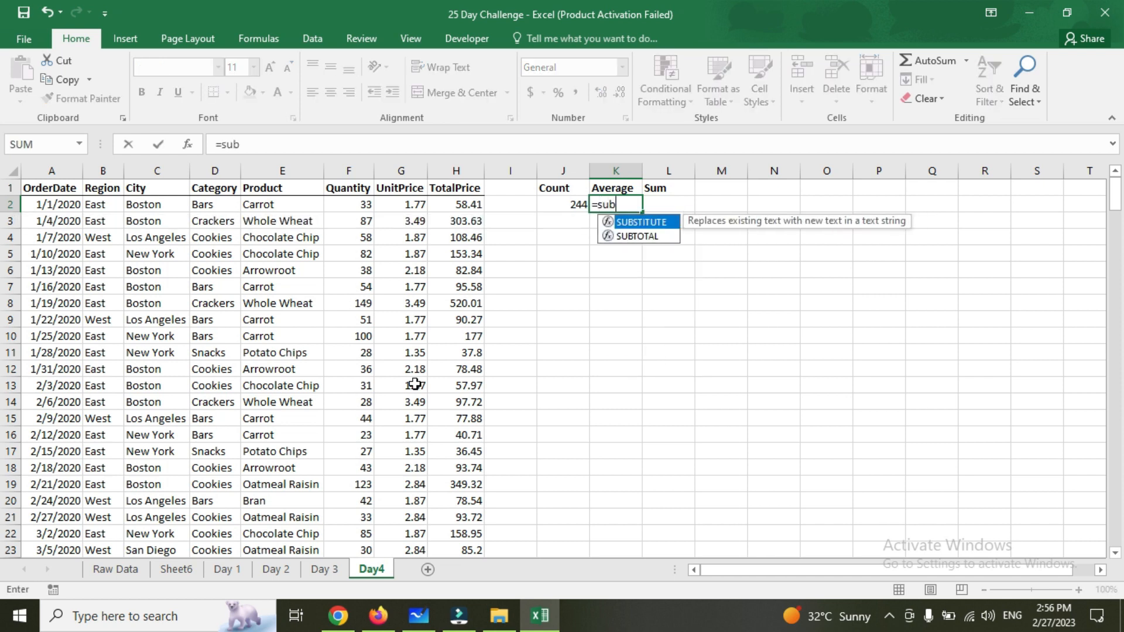
key(Down)
key(Tab)
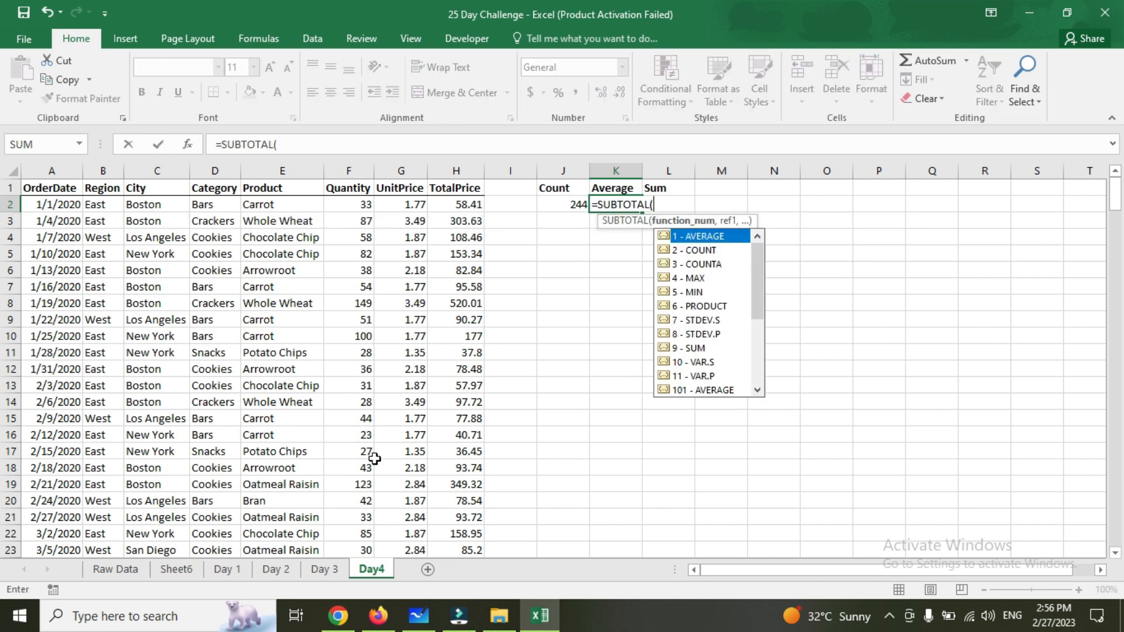
text(1,)
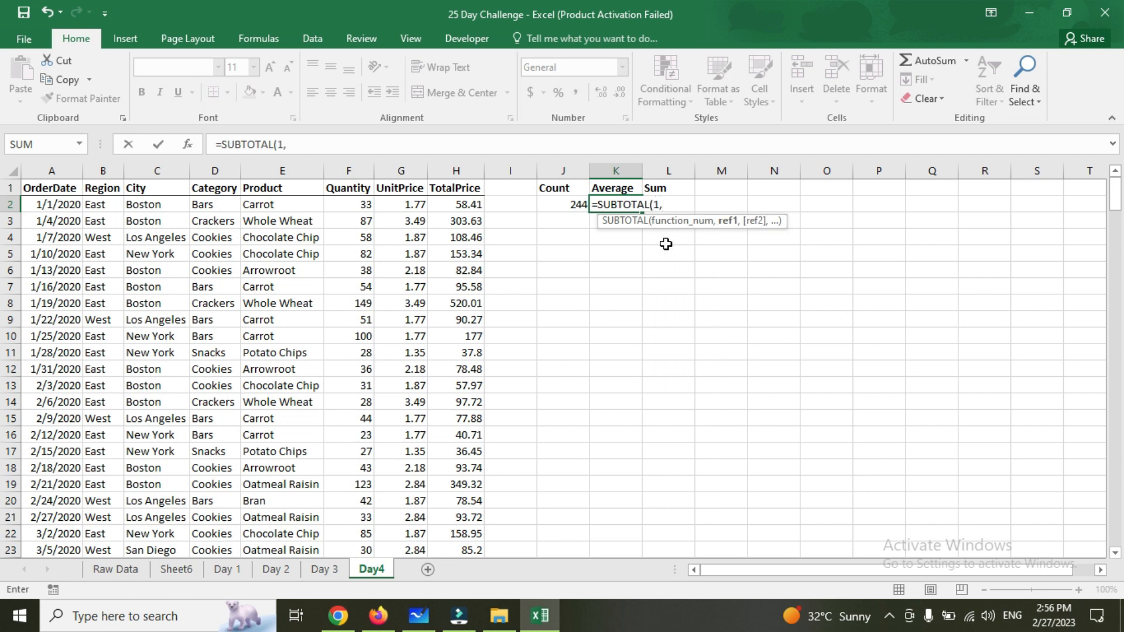
click(416, 204)
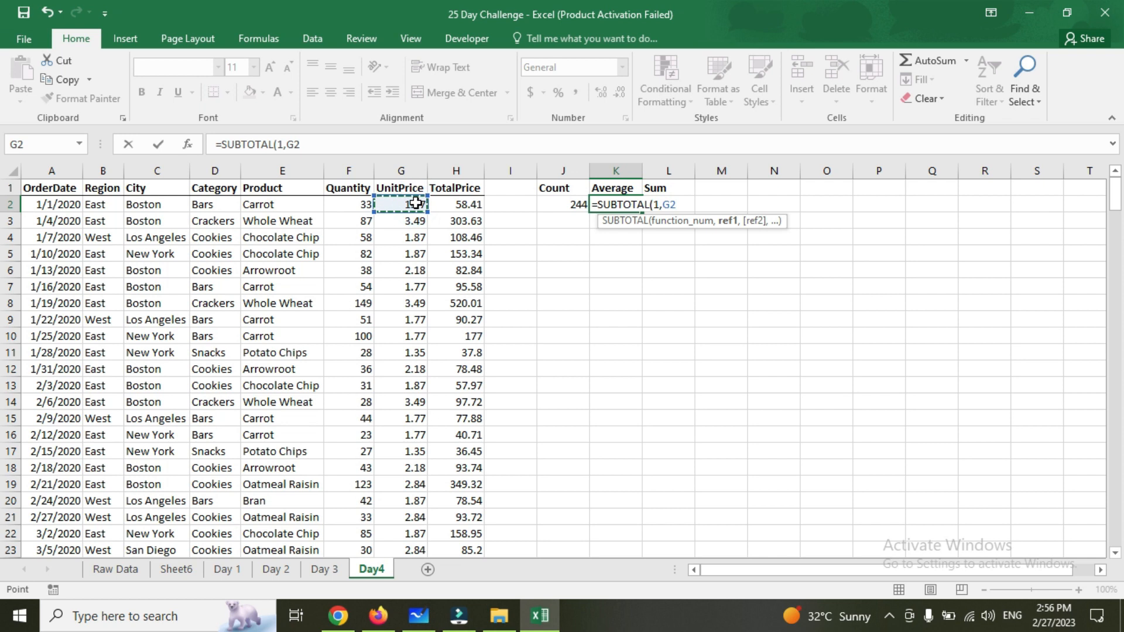
key(ctrl+shift+Down)
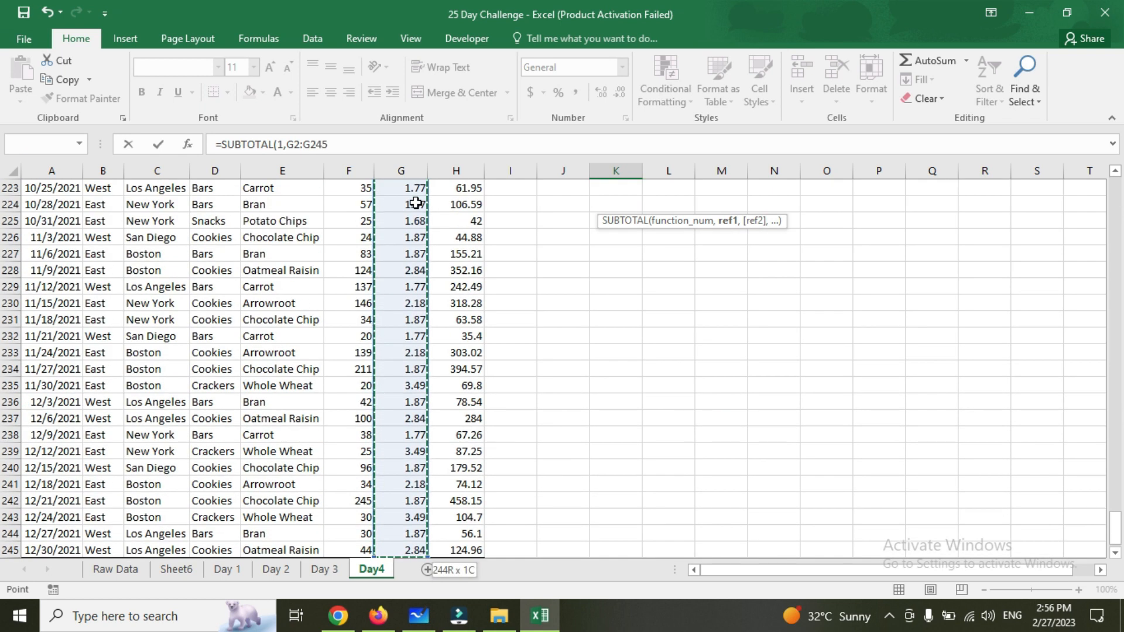
text())
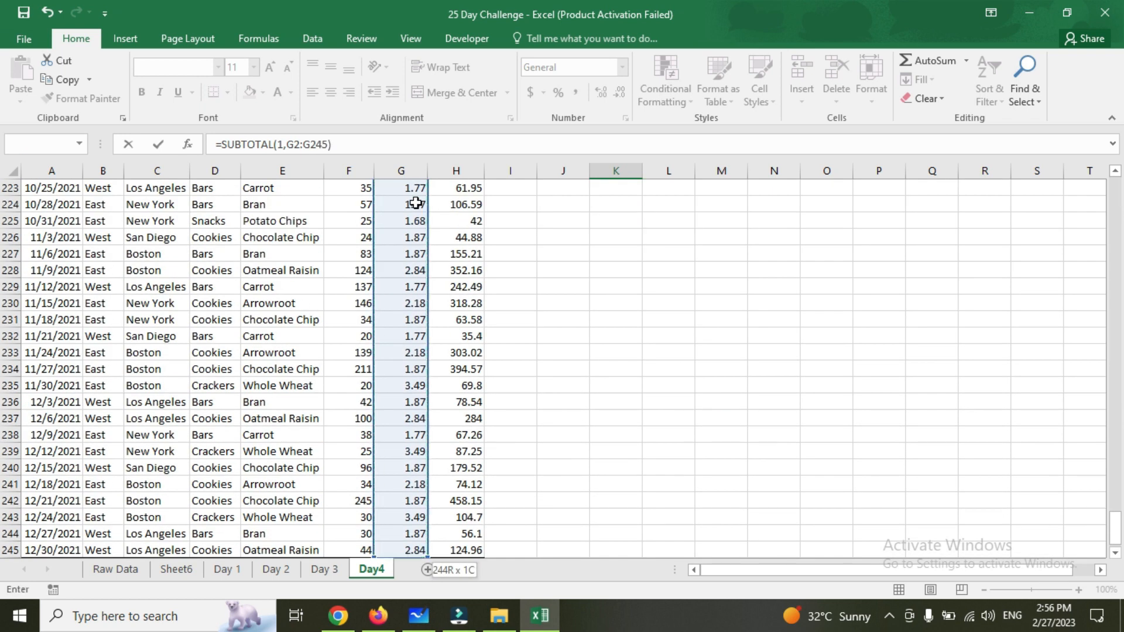
key(ctrl+Return)
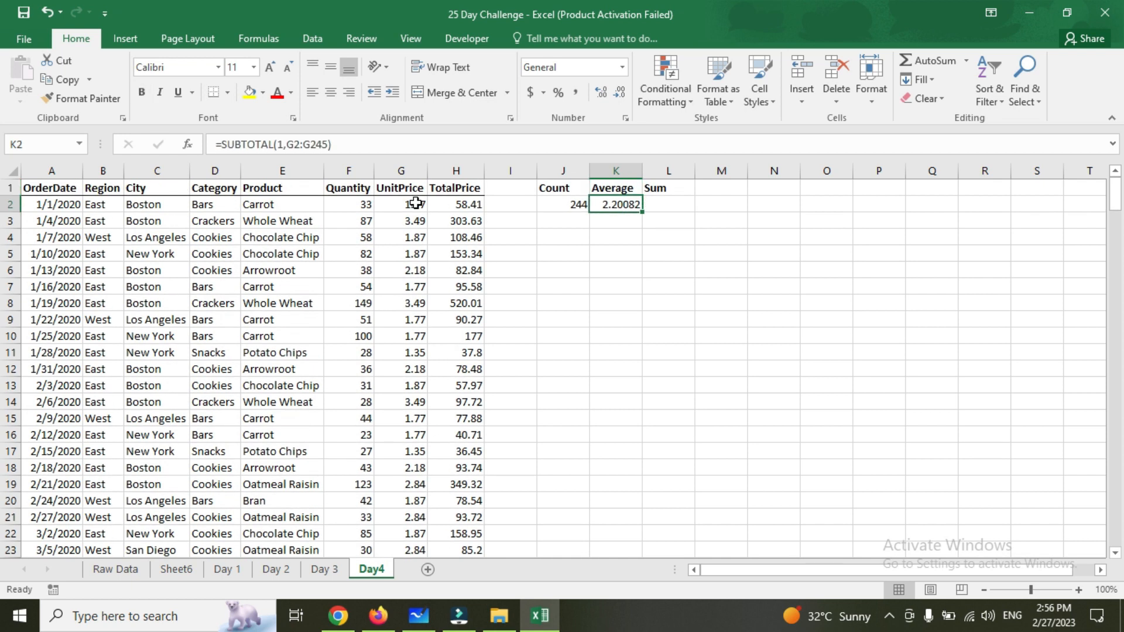
click(415, 203)
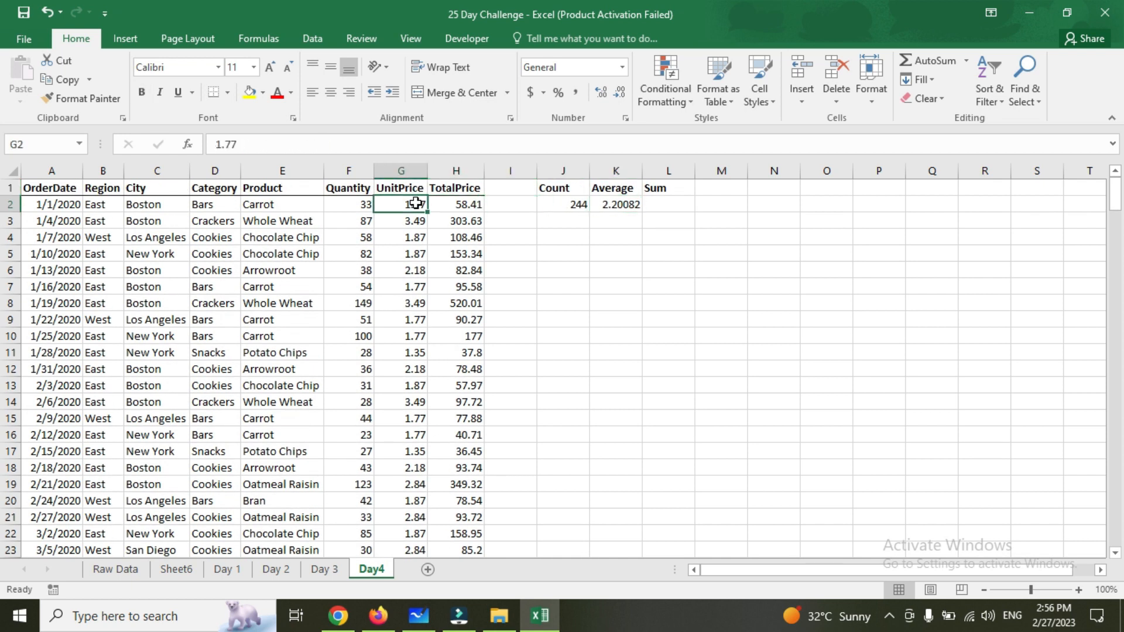
key(Right)
key(Right)
key(Right)
key(Right)
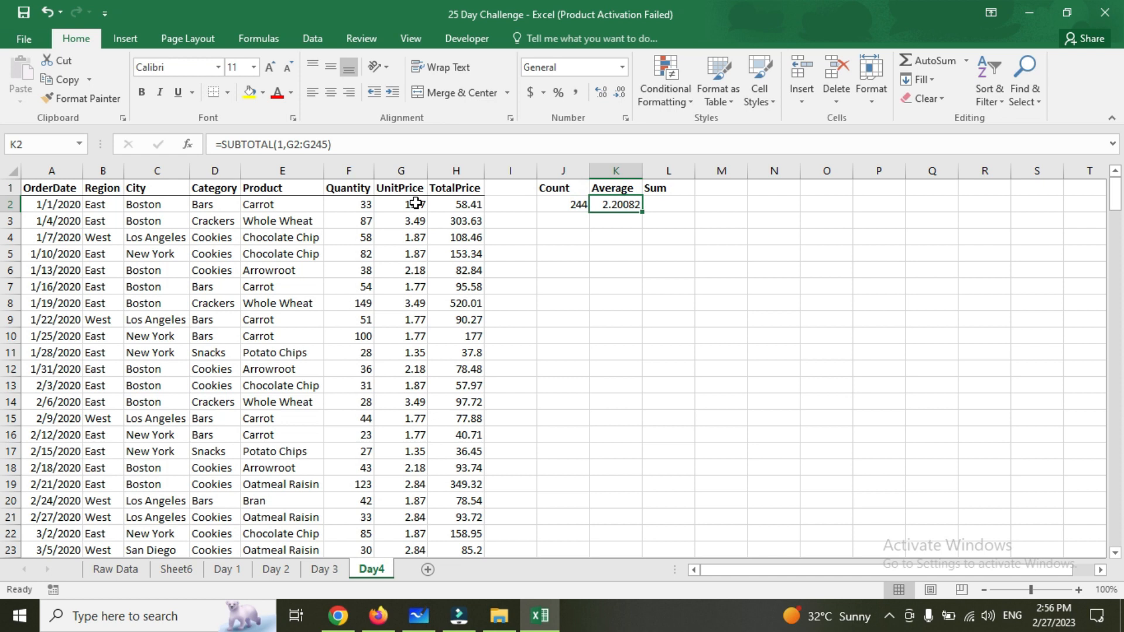
Enter =SUBTOTAL(9,H2:H245) in cell L2 to sum the TotalPrice values
click(679, 204)
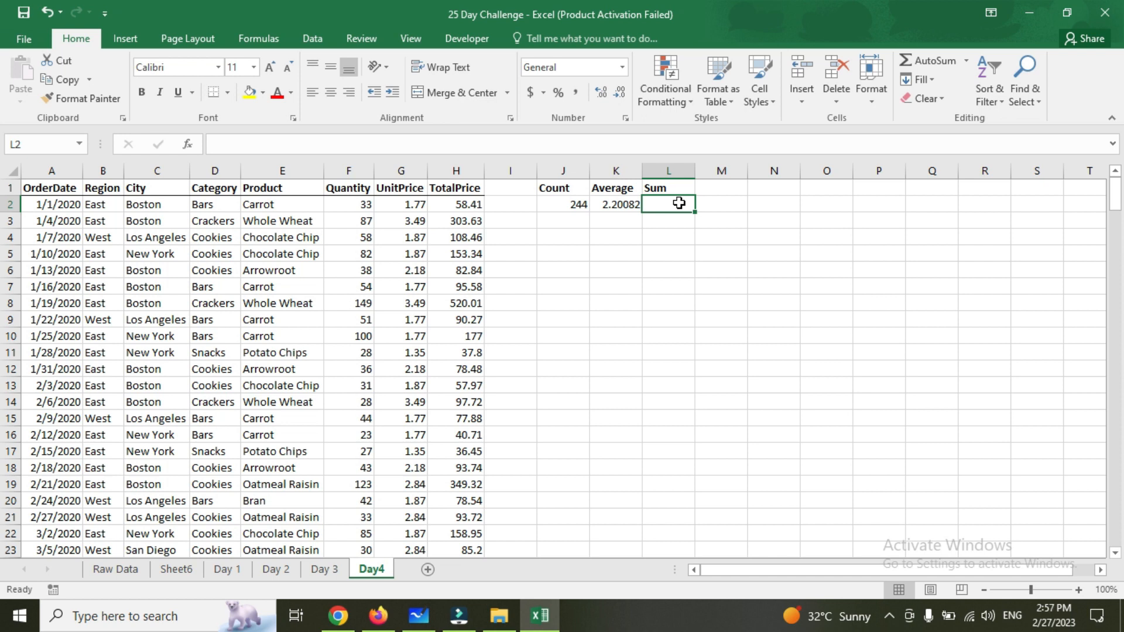
text(=su)
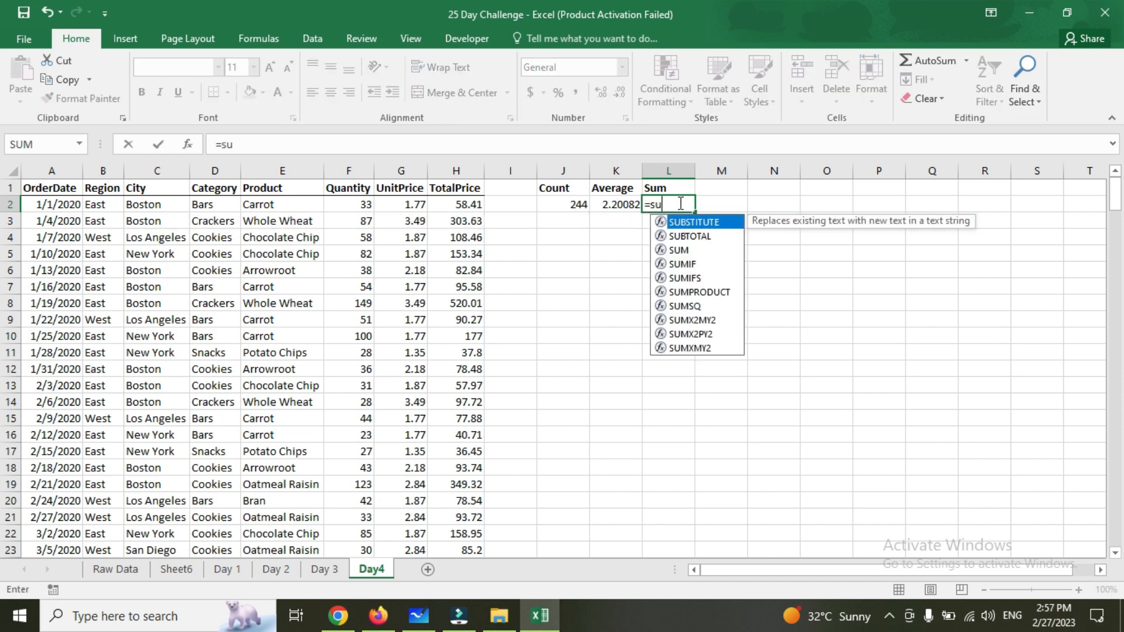
key(Down)
key(Tab)
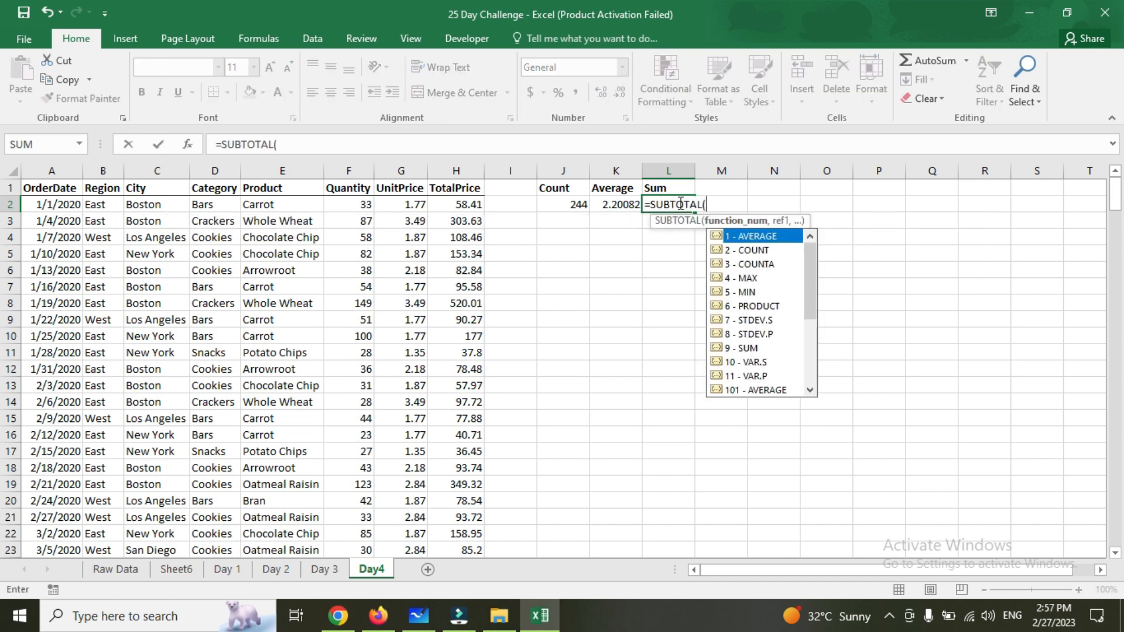
text(9,)
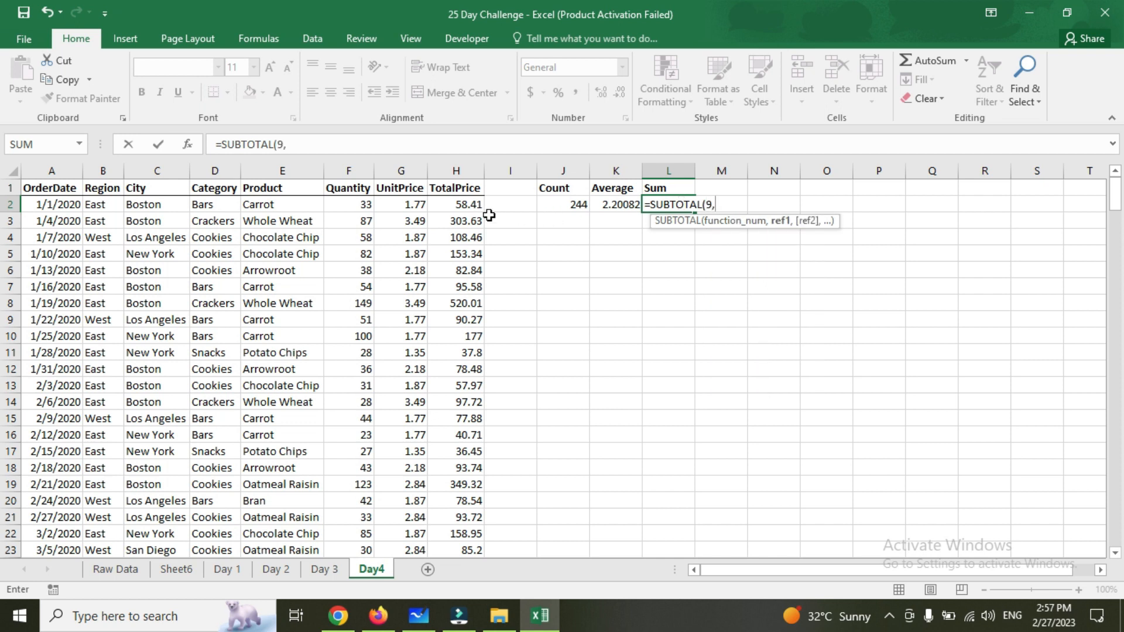
click(475, 204)
key(ctrl+shift+Down)
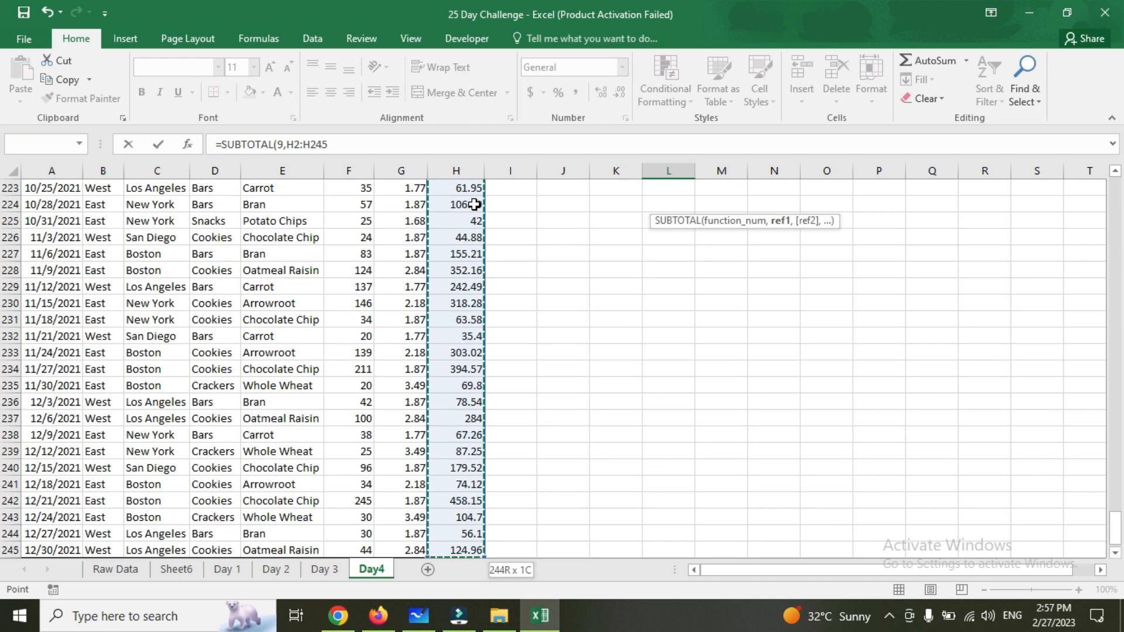
key(Return)
key(Up)
Select the TotalPrice values H2:H245 to check their sum against the formula, then review the Count and Average formulas in J2 and K2
key(Up)
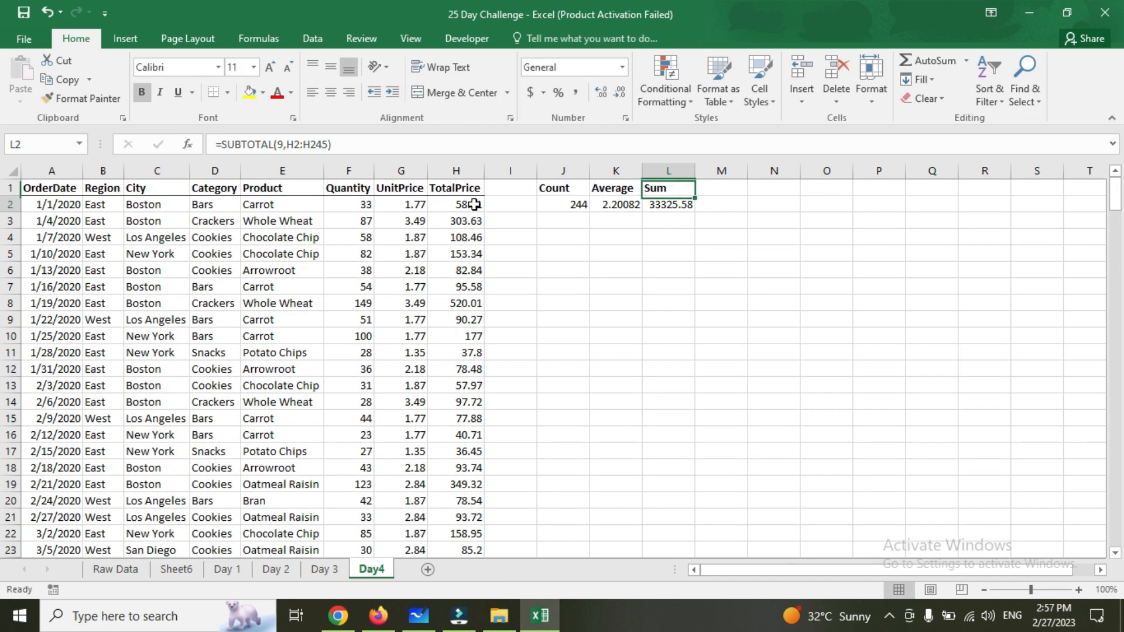
key(Down)
key(Left)
key(Left)
key(Left)
key(Left)
key(ctrl+shift+Down)
key(Up)
key(Down)
key(Right)
key(Right)
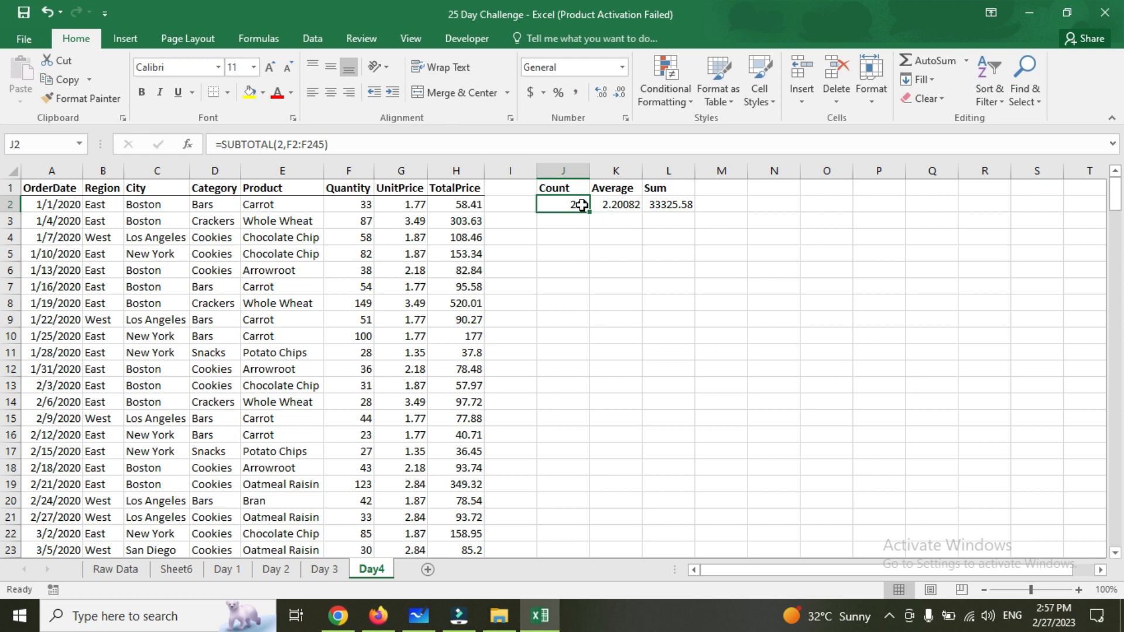
click(622, 202)
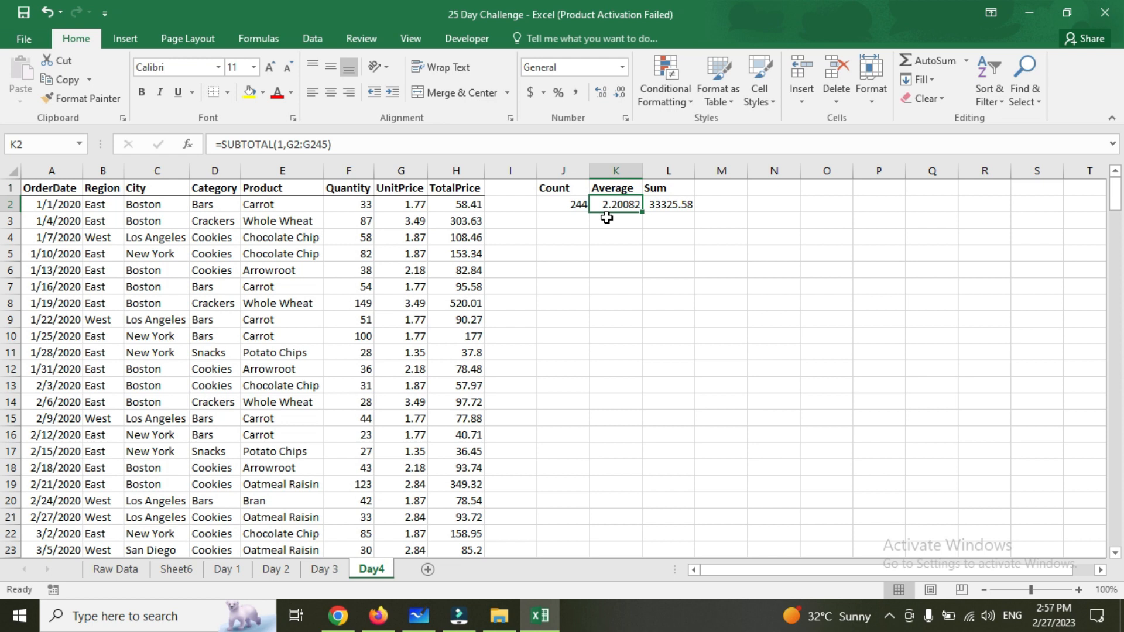
Apply the dollar Accounting number format to the Sum in L2 and the Average in K2
click(672, 207)
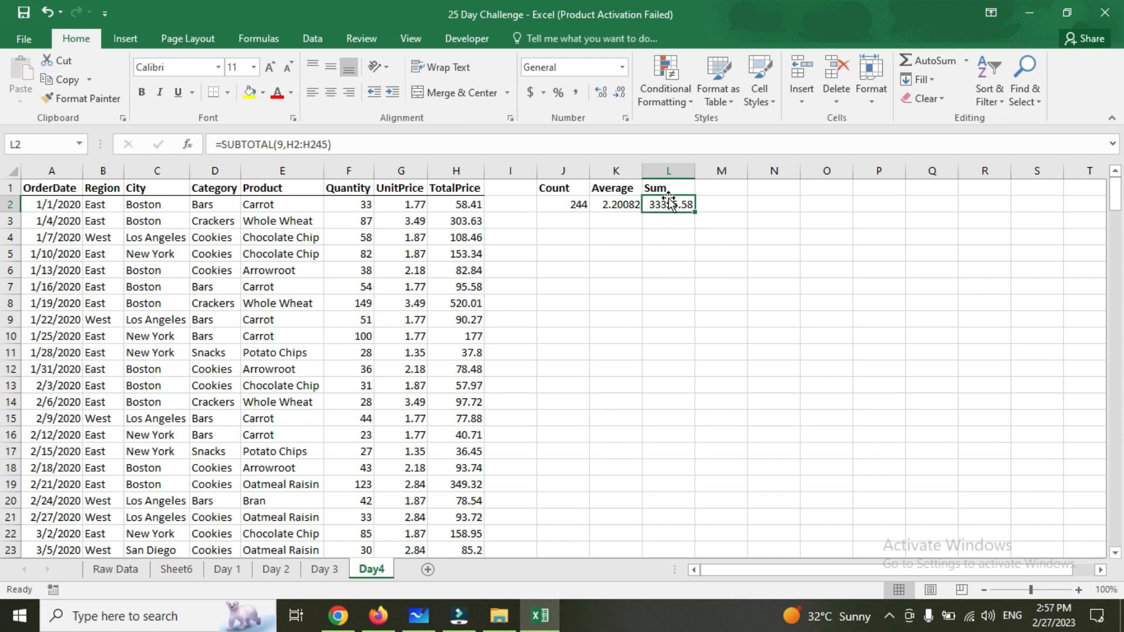
click(531, 94)
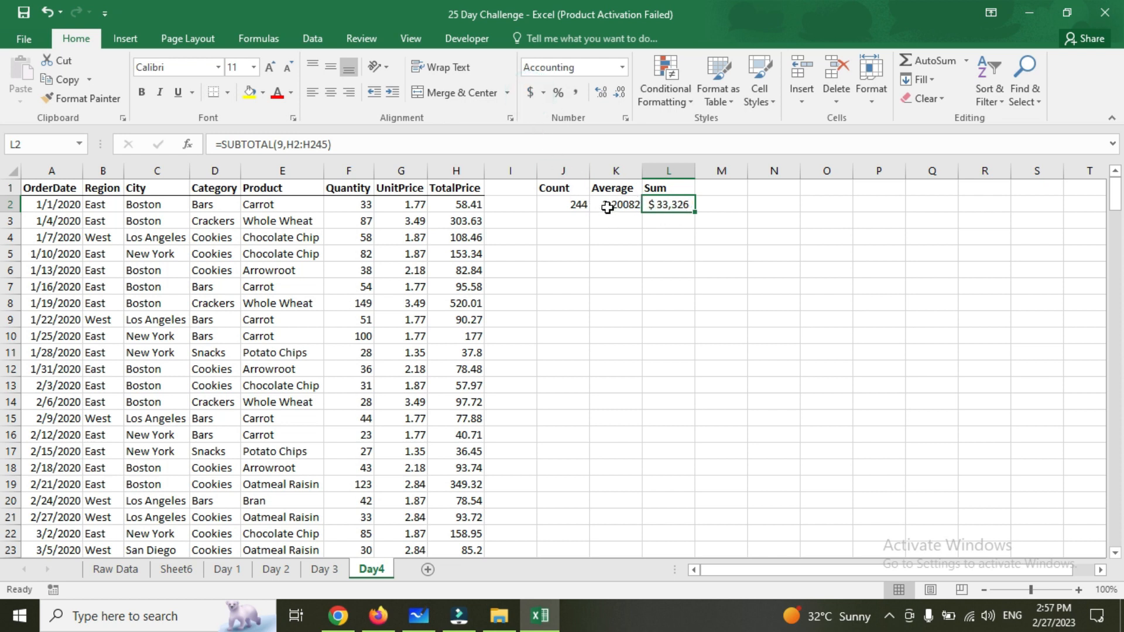
click(611, 209)
click(534, 94)
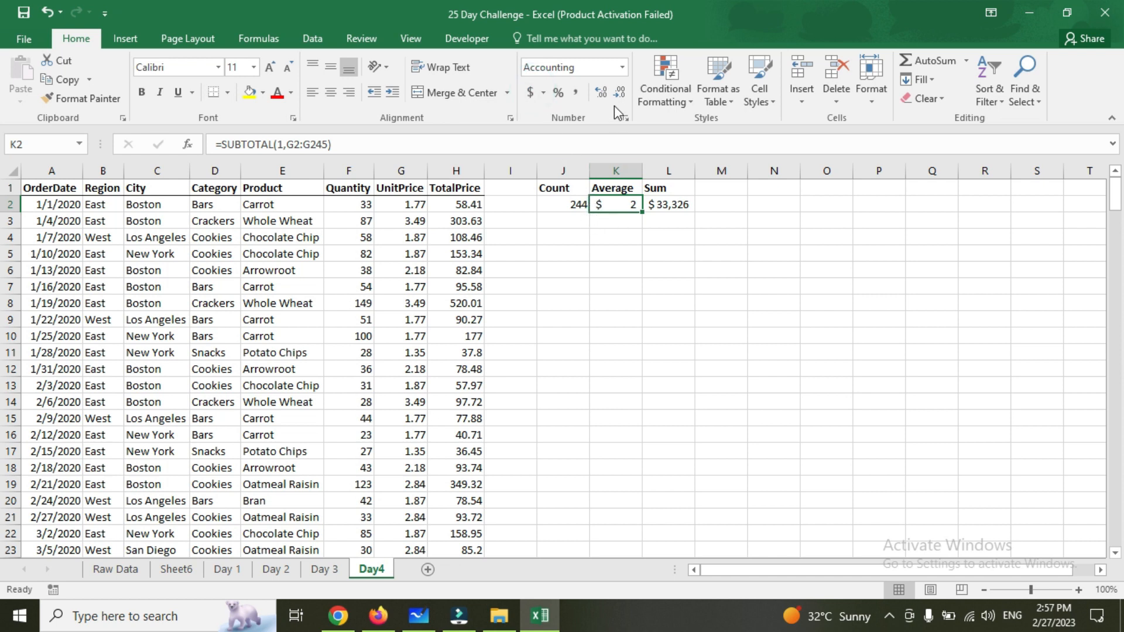
Increase the decimals of the Average in K2 and the Sum in L2 to two places
click(597, 92)
click(597, 92)
click(669, 204)
click(601, 92)
click(601, 92)
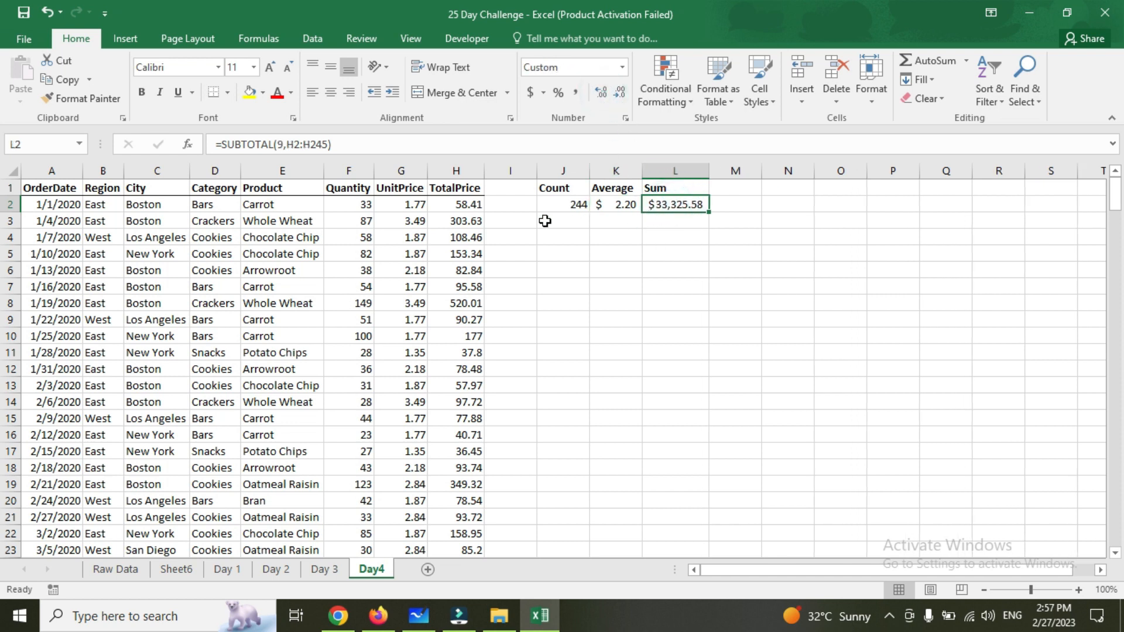